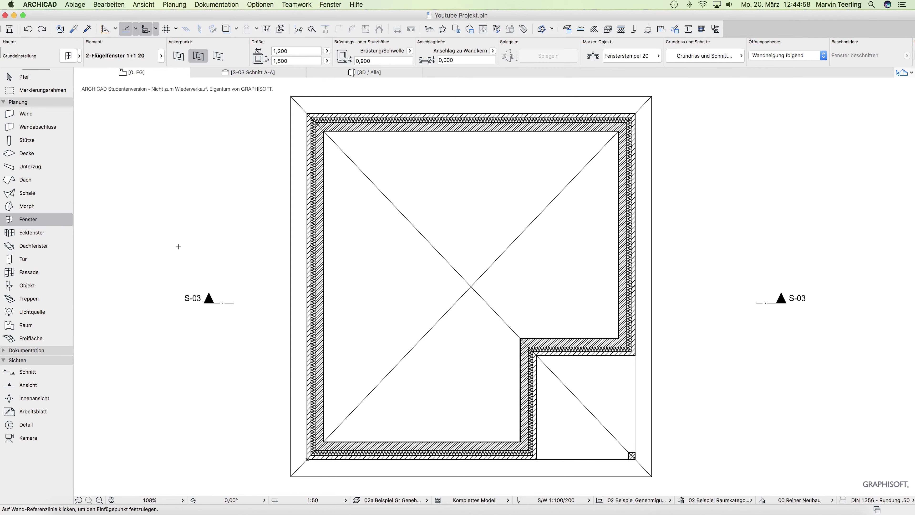
- Open the default window settings and check the 3D preview of the two-sash window, returning to the plan preview
key("super+t")
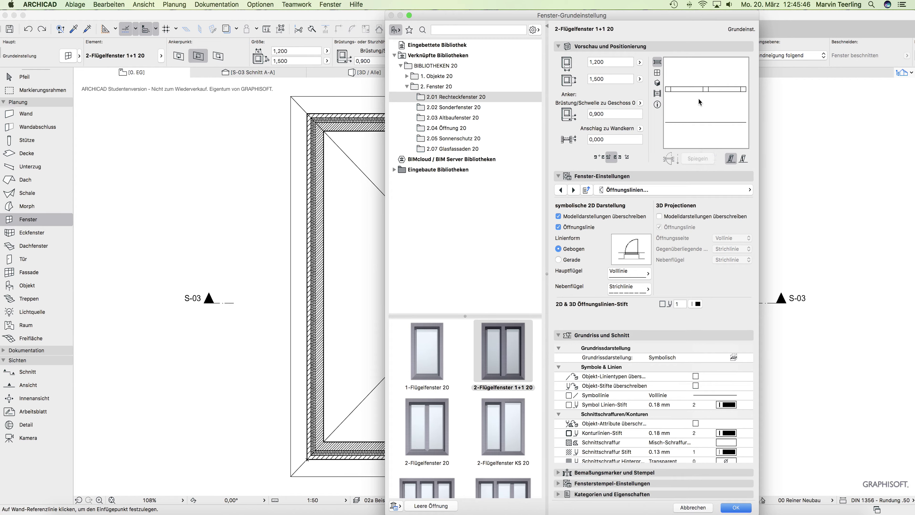
left_click(657, 82)
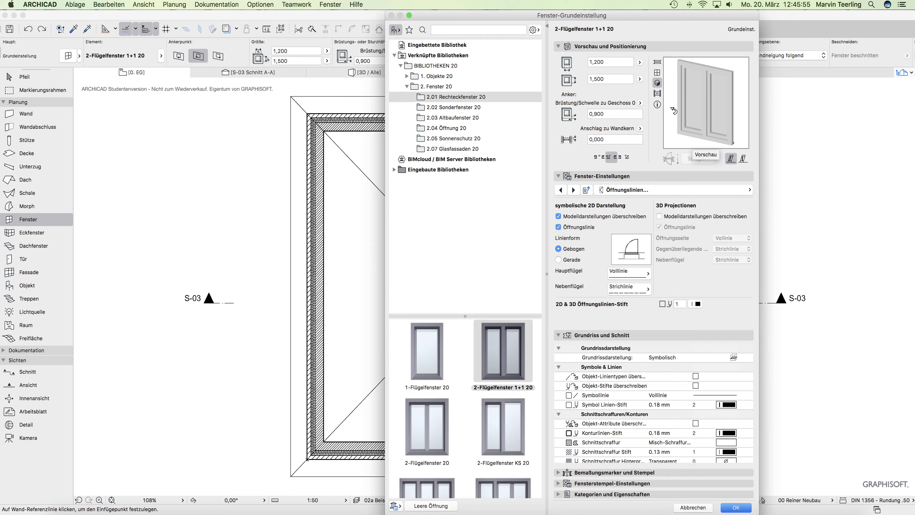
left_click(657, 63)
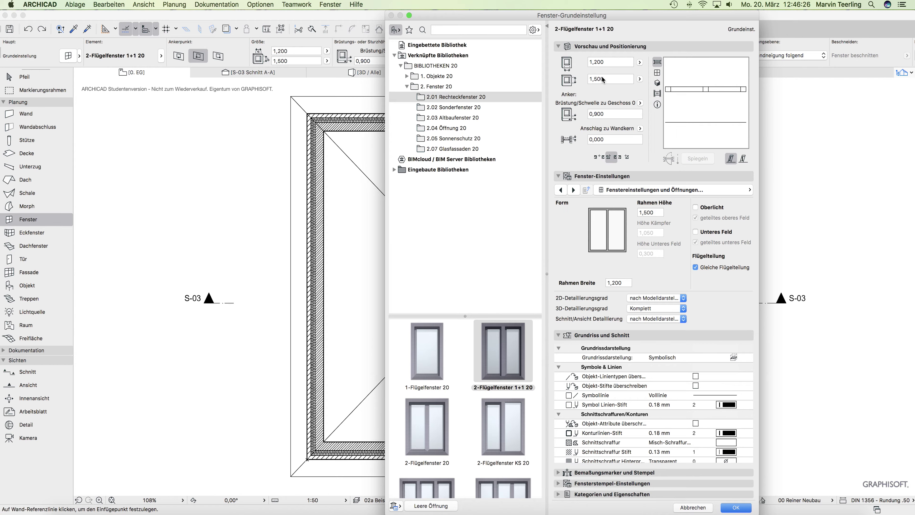
- Set the window's frame height (Rahmen Höhe) to 1,600
double_click(655, 212)
type("1,6")
key("Return")
- Try the Oberlicht and Unteres Feld options on the window and leave both switched off
left_click(695, 208)
left_click(696, 207)
left_click(696, 232)
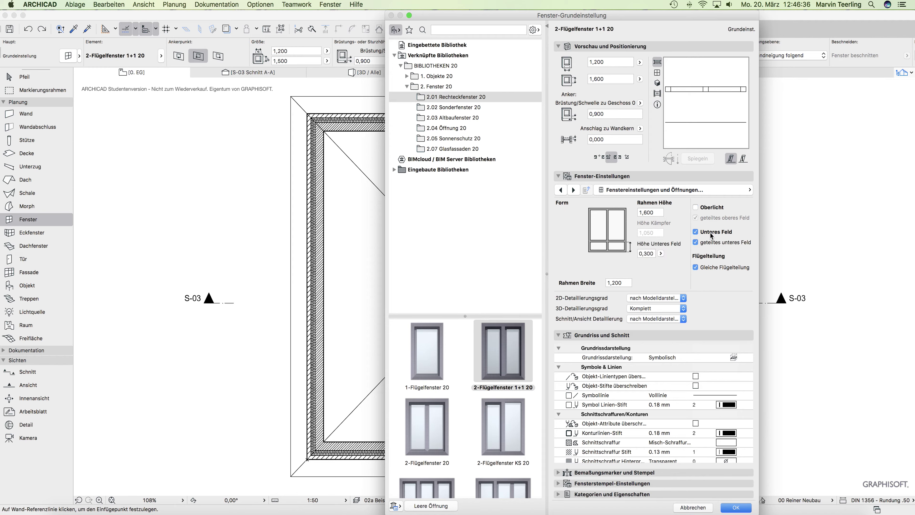
left_click(695, 232)
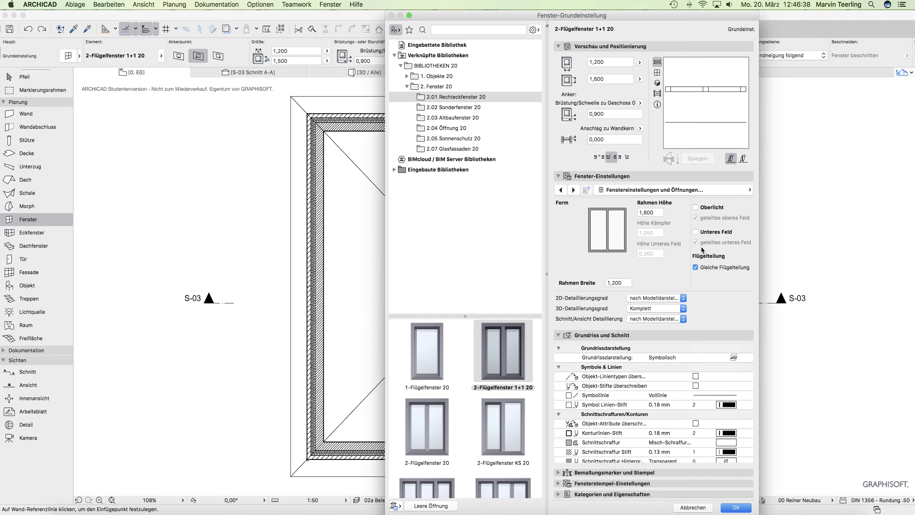
- Disable Gleiche Flügelteilung and set the first sash's width to 0,500
left_click(695, 267)
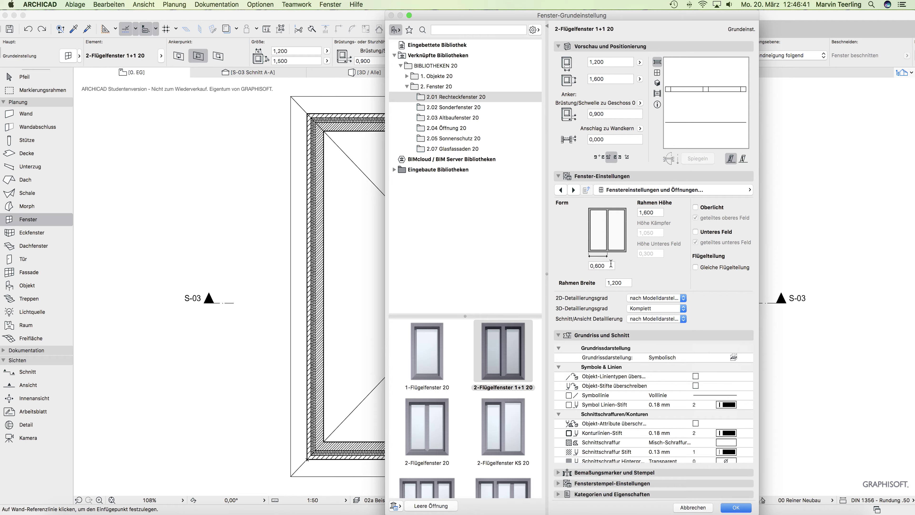
left_click(599, 266)
key("BackSpace")
type("500")
key("Return")
- Review the Fensterrahmen, Fensterflügel and Flügelabmessungen settings and enable the Fenstergriff
left_click(662, 191)
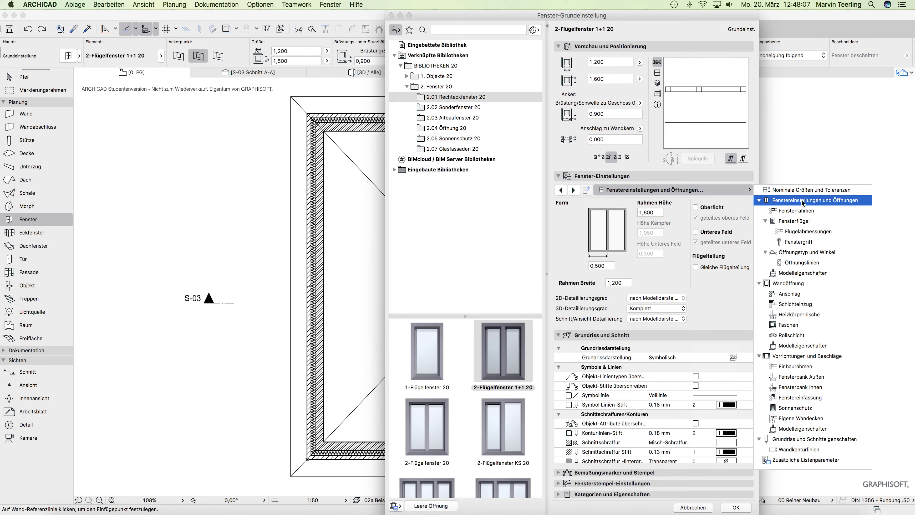
left_click(795, 213)
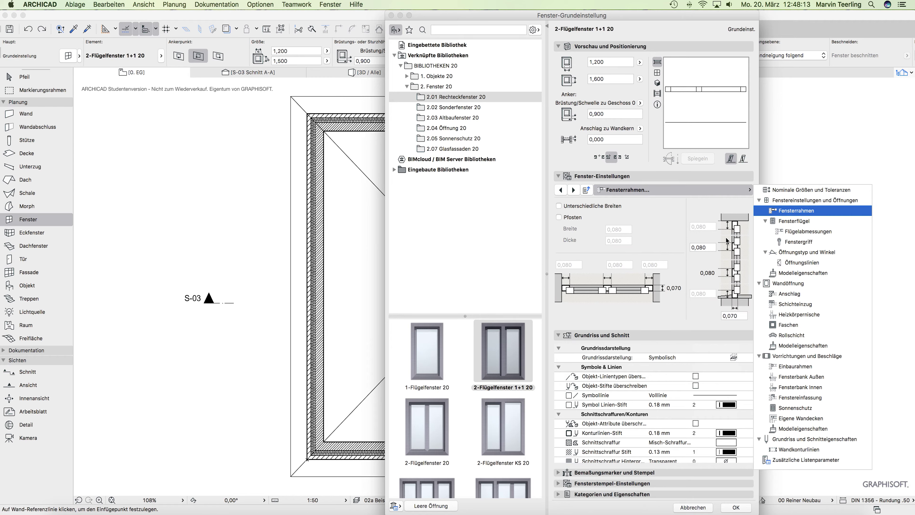
left_click(795, 222)
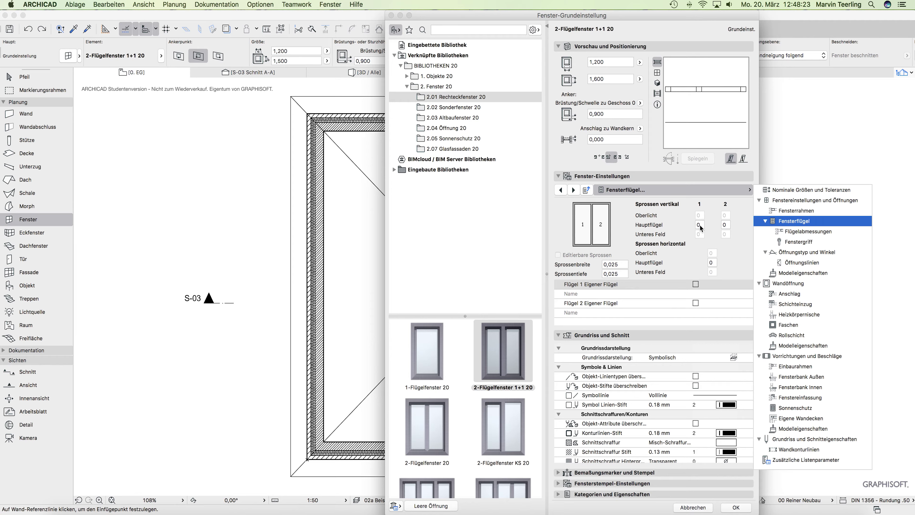
left_click(804, 232)
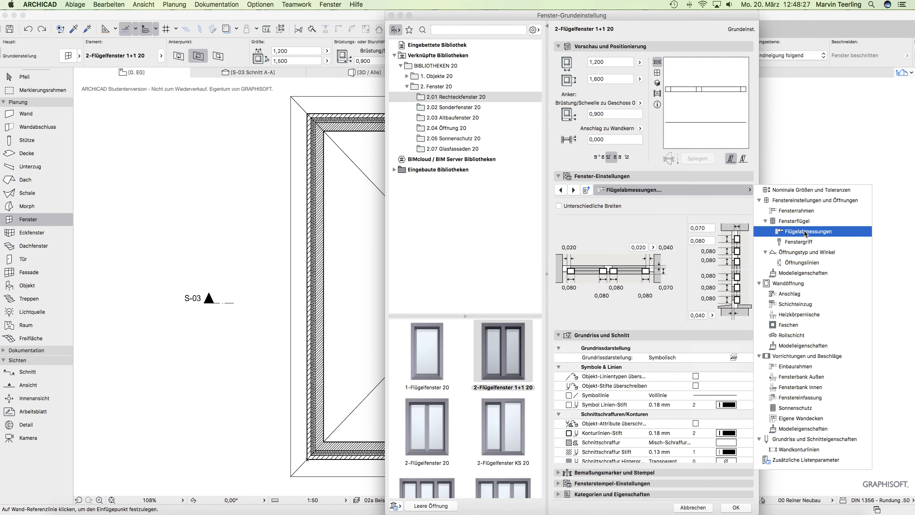
left_click(806, 243)
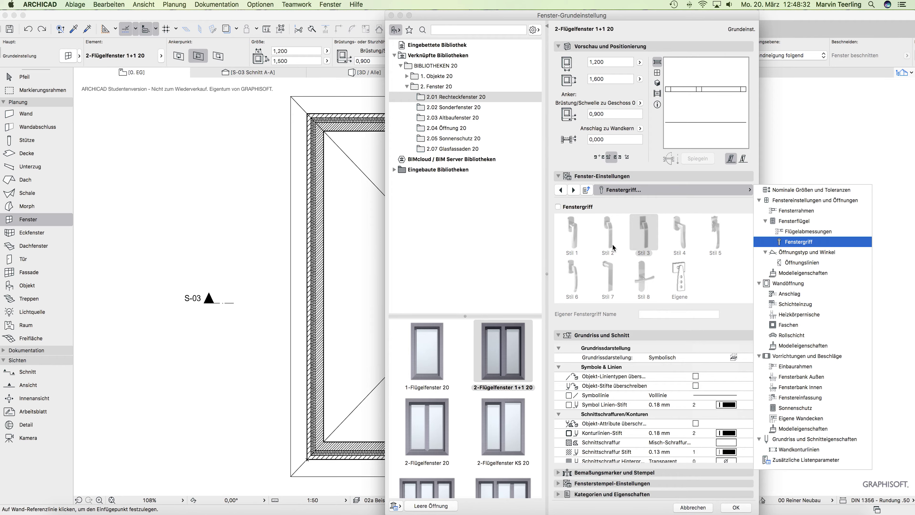
left_click(559, 207)
left_click(558, 207)
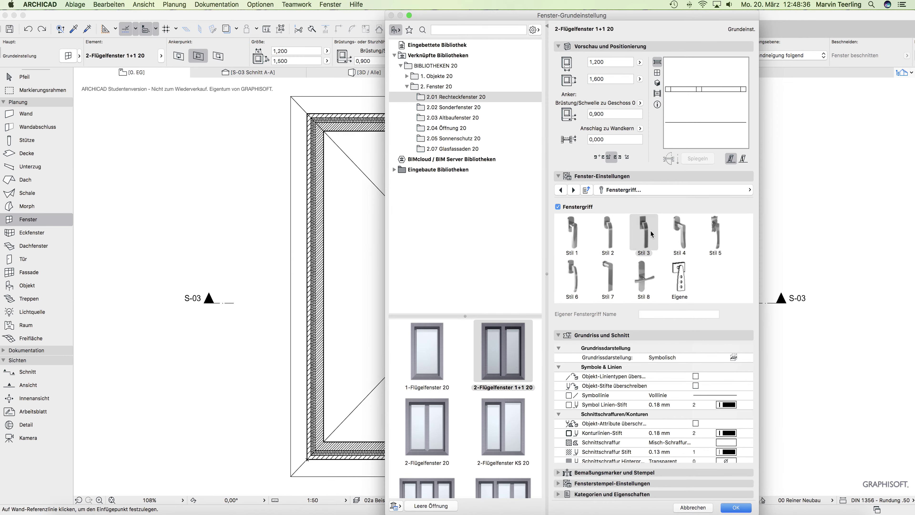
- Review the opening type, opening line and model settings, and set the wall opening's reveal type to Anschlag
left_click(674, 189)
left_click(813, 251)
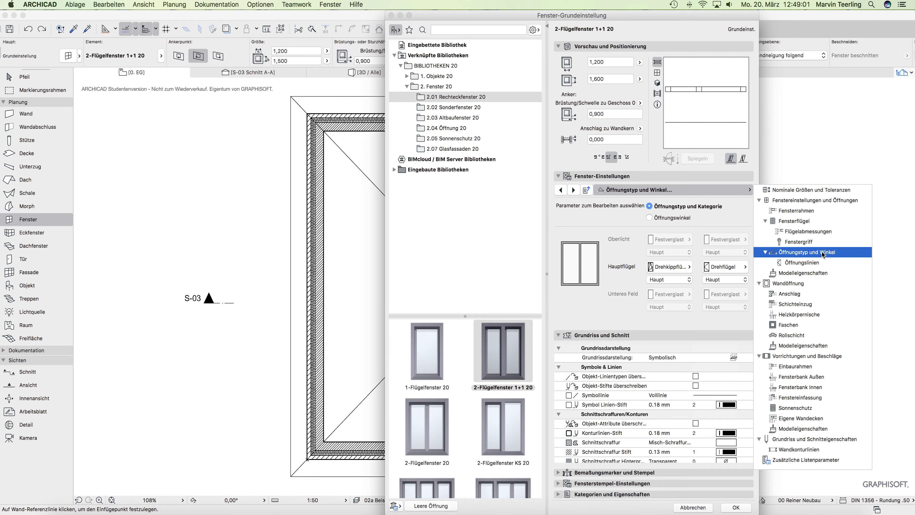
left_click(795, 263)
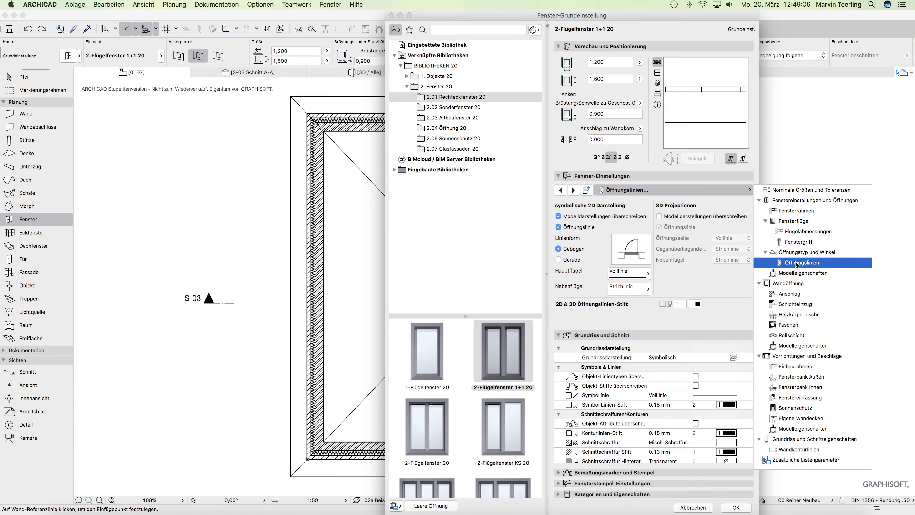
left_click(803, 274)
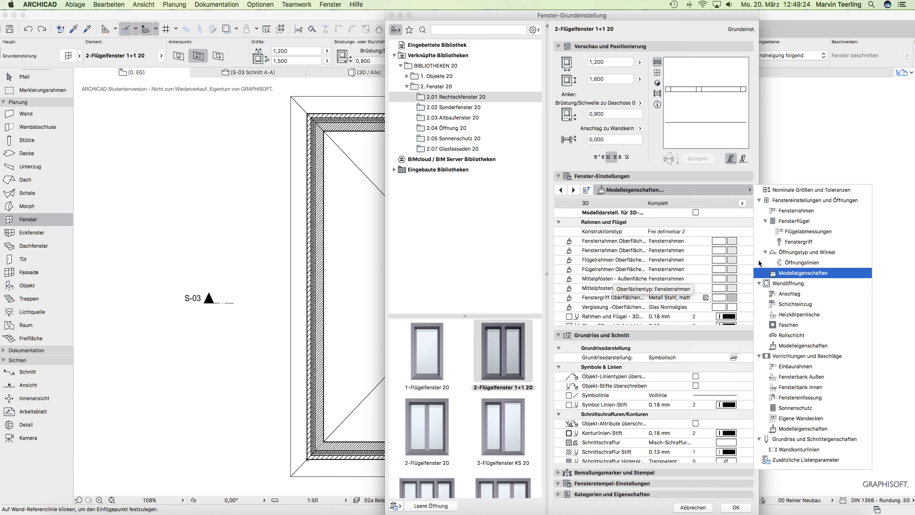
left_click(788, 284)
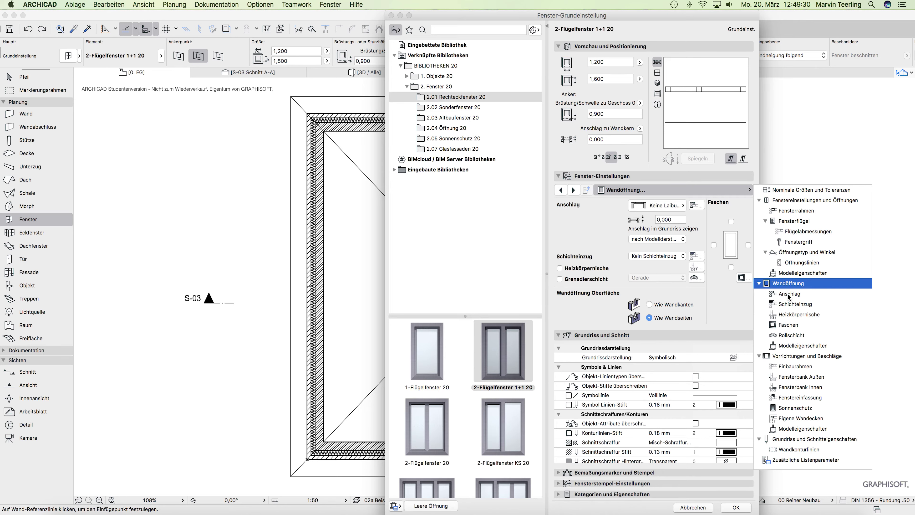
left_click(789, 294)
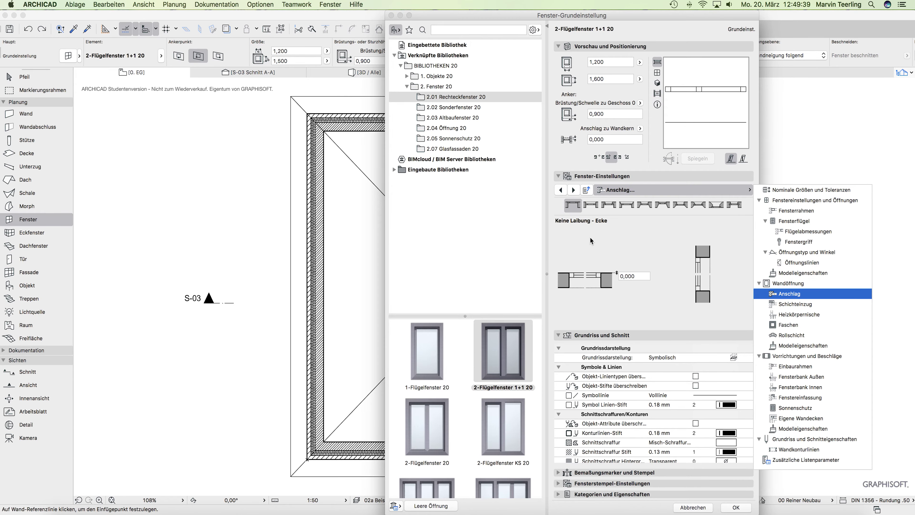
left_click(613, 208)
left_click(613, 208)
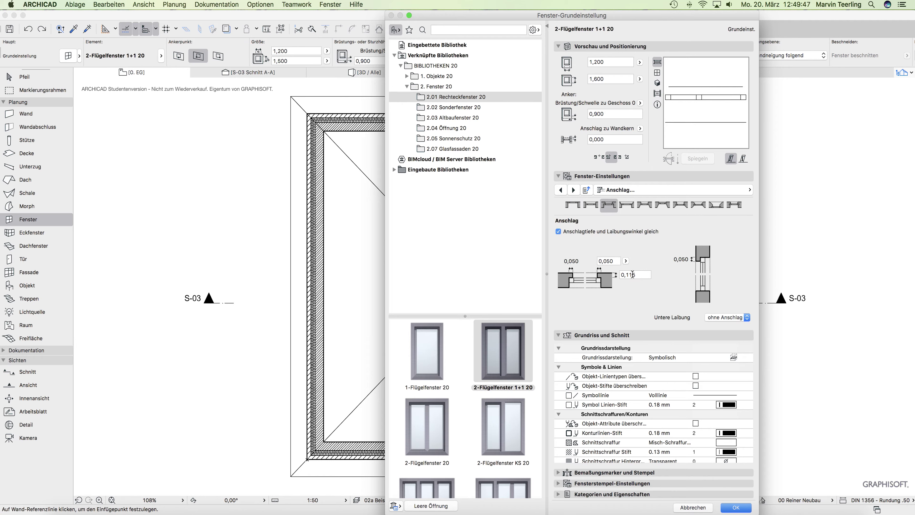
- Check the Schichteinzug settings and enable the Heizkörpernische below the window
left_click(750, 190)
left_click(795, 304)
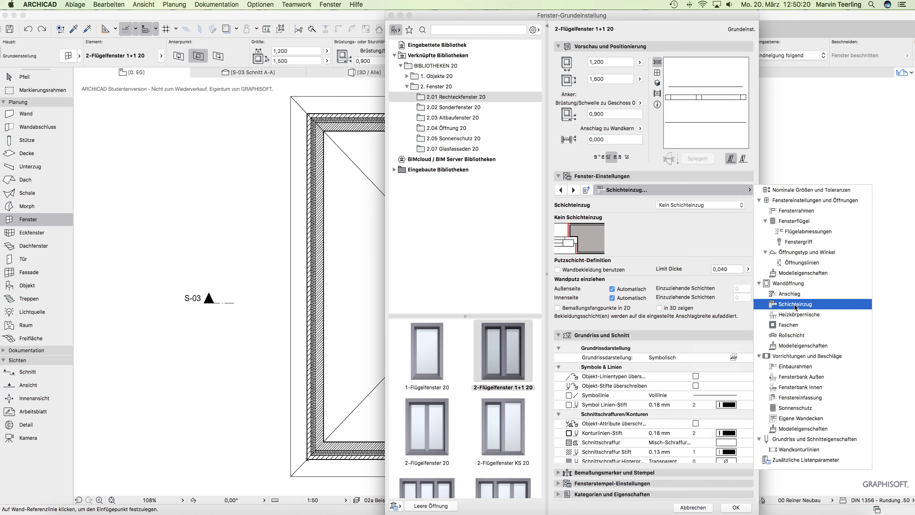
left_click(814, 313)
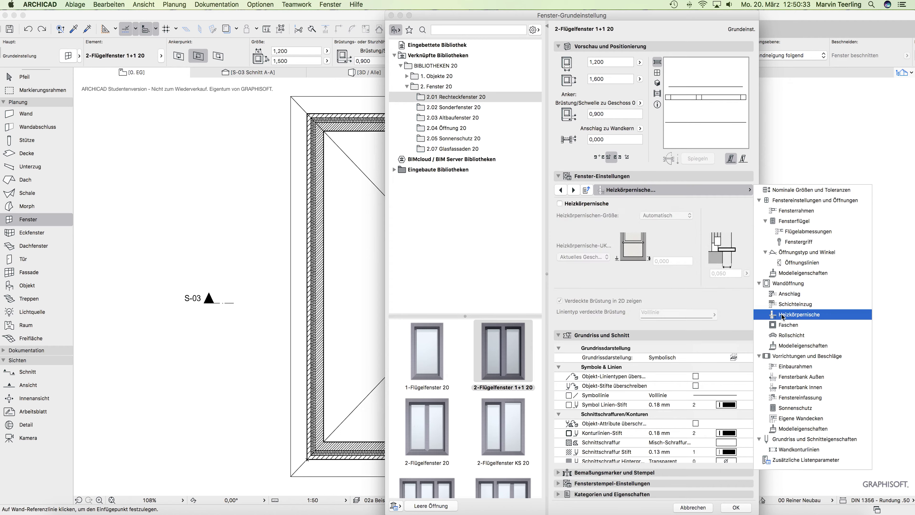
left_click(560, 204)
left_click(559, 204)
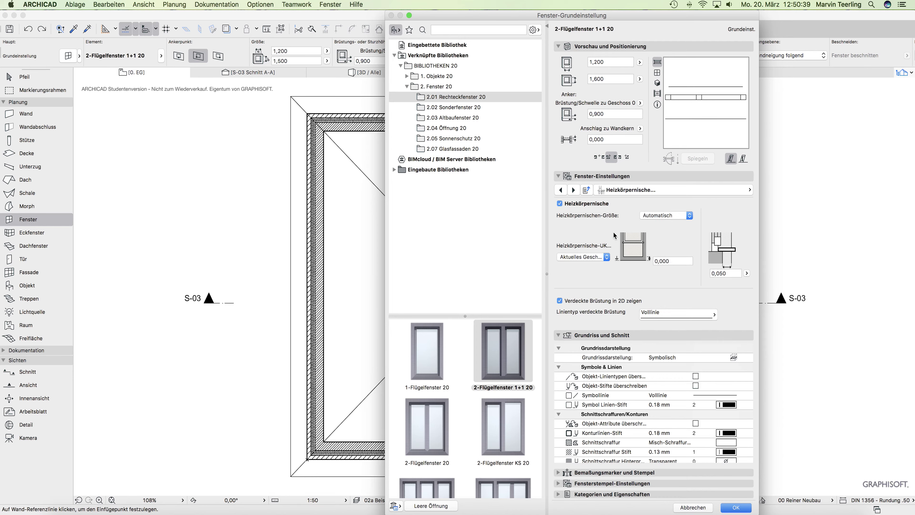
- Try switching Fensterbank Außen off and on again, and inspect the available exterior sill types without changing the type
left_click(661, 188)
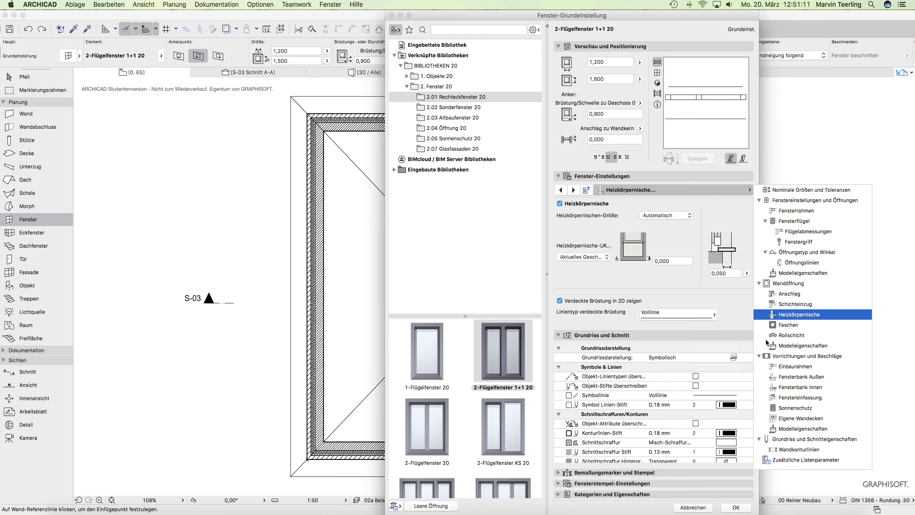
left_click(801, 357)
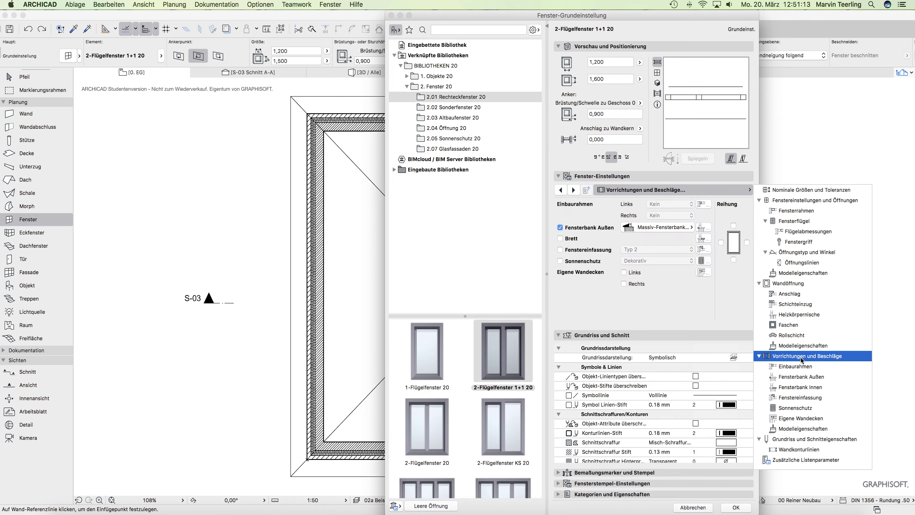
left_click(791, 377)
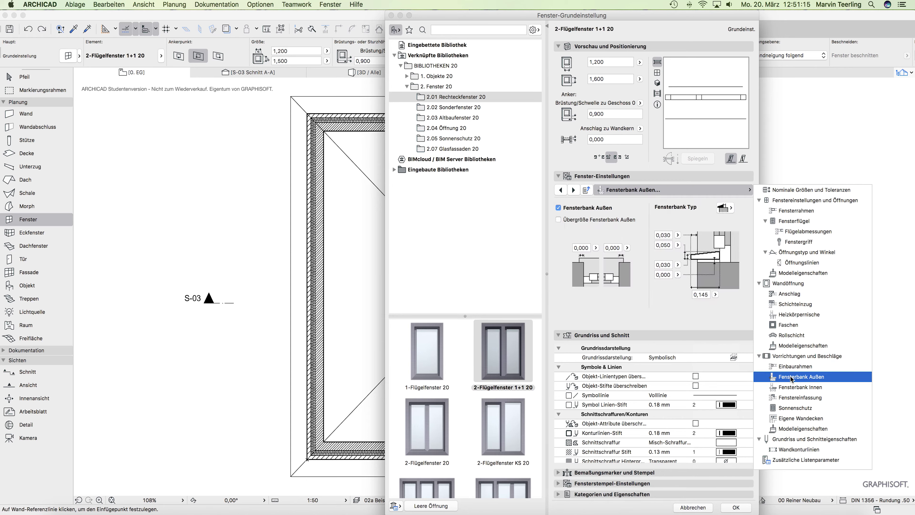
left_click(559, 207)
left_click(558, 208)
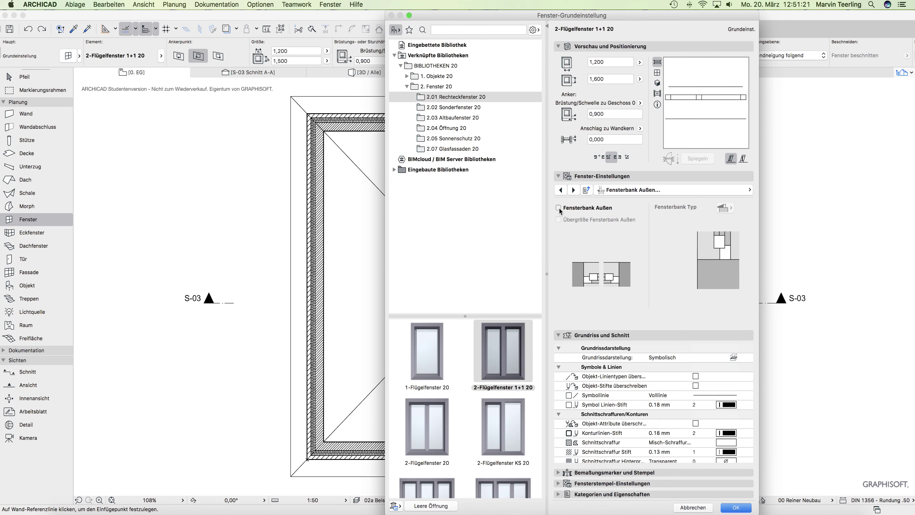
left_click(559, 208)
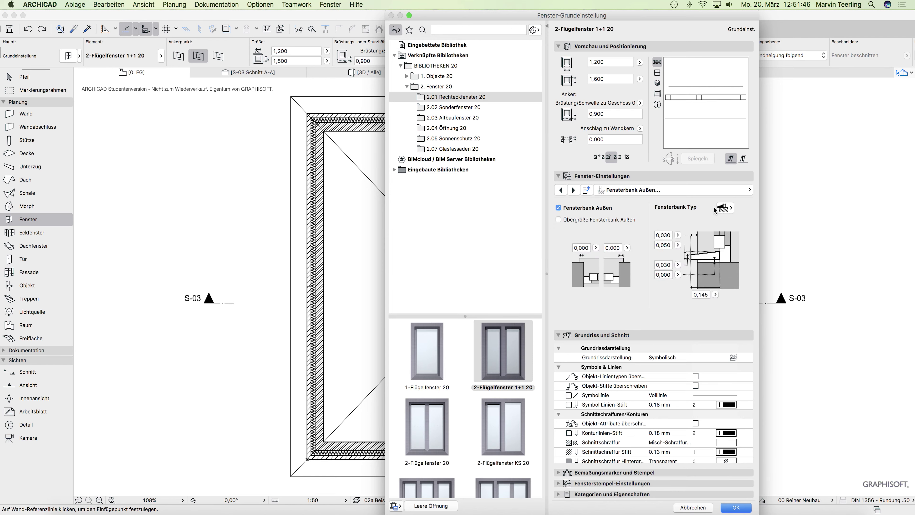
left_click(723, 209)
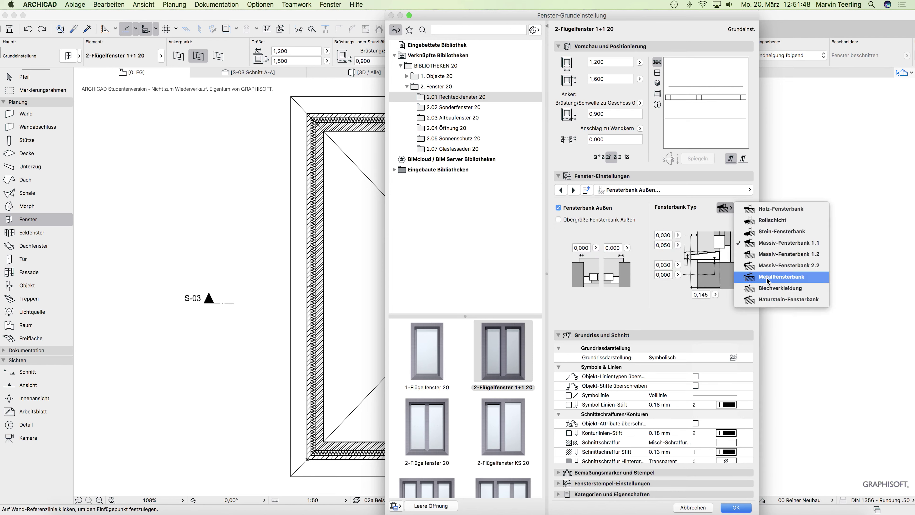
left_click(664, 228)
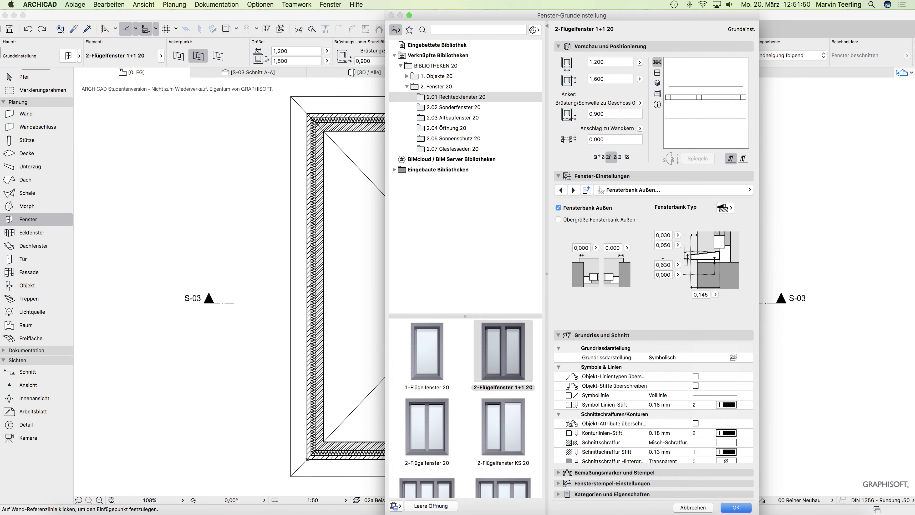
- Enable the interior window sill (Fensterbank Innen)
left_click(749, 190)
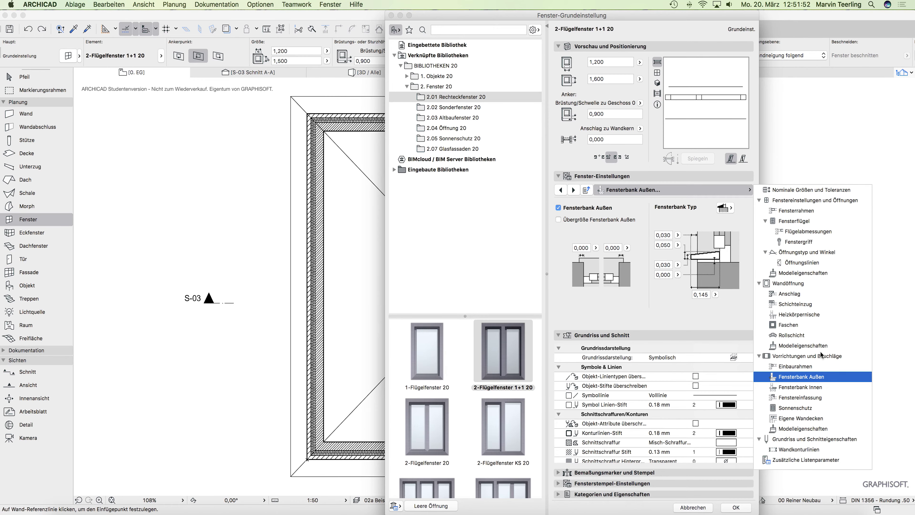
left_click(803, 388)
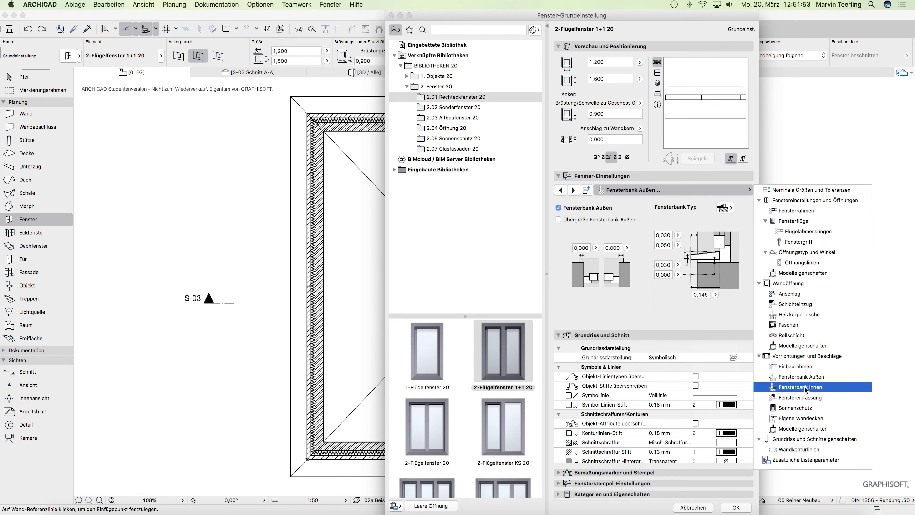
left_click(561, 209)
left_click(559, 208)
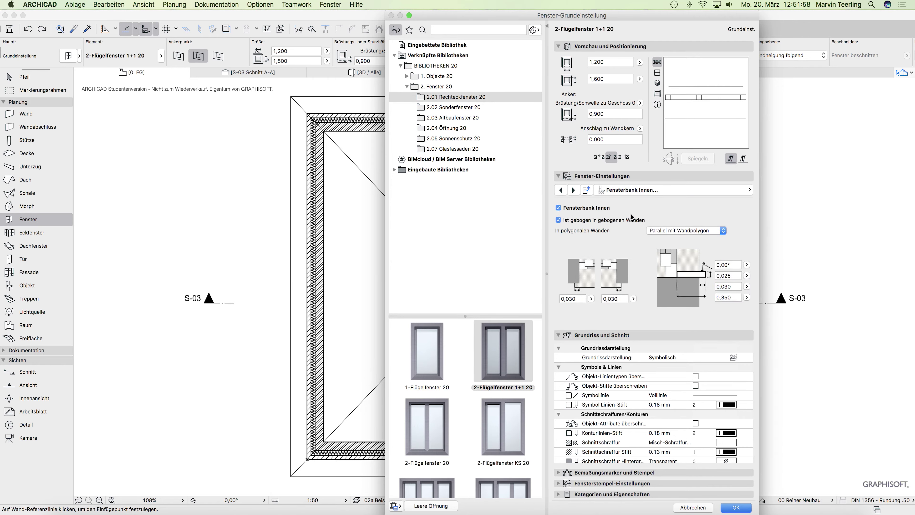
- Review the Sonnenschutz, Modelleigenschaften, and Grundriss und Schnitteigenschaften settings, and accept the default window settings
left_click(635, 195)
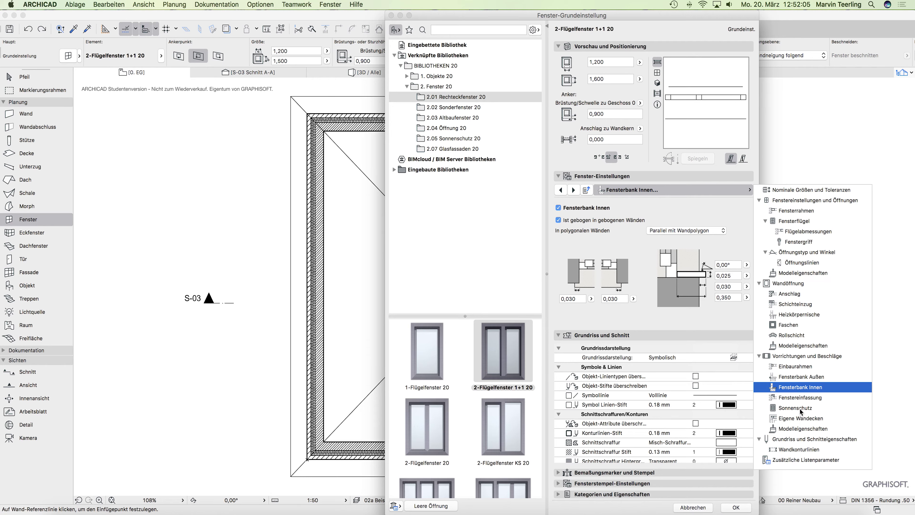
left_click(799, 411)
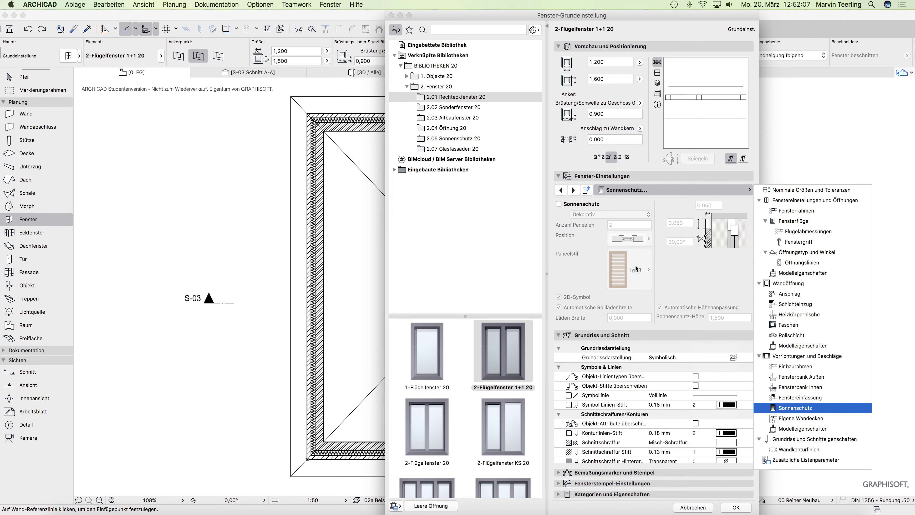
left_click(807, 430)
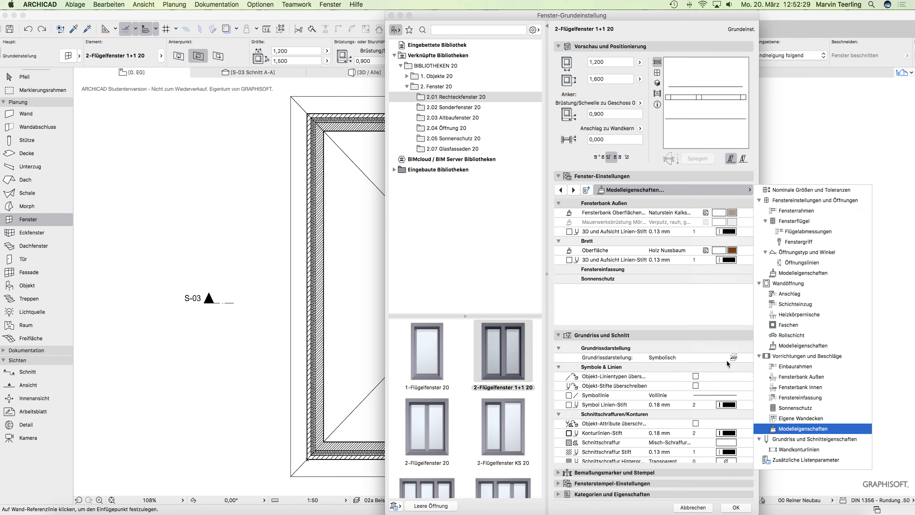
left_click(795, 440)
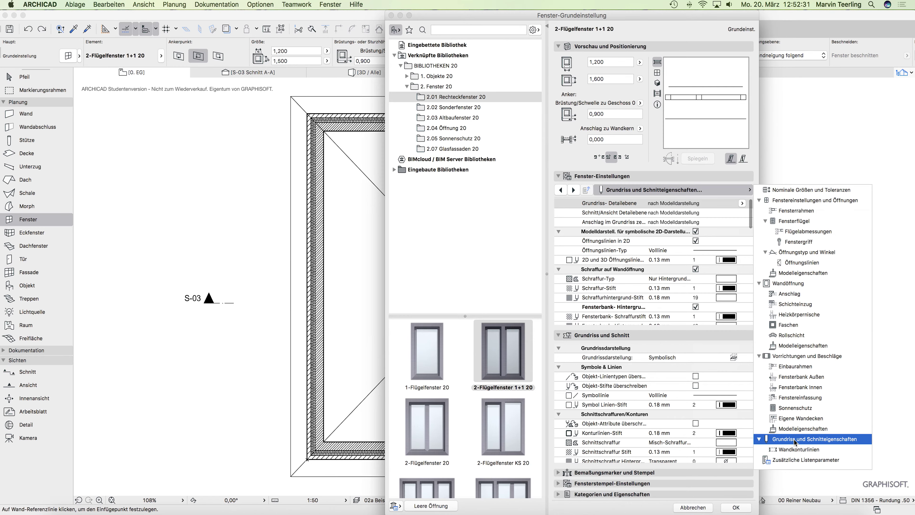
left_click(736, 507)
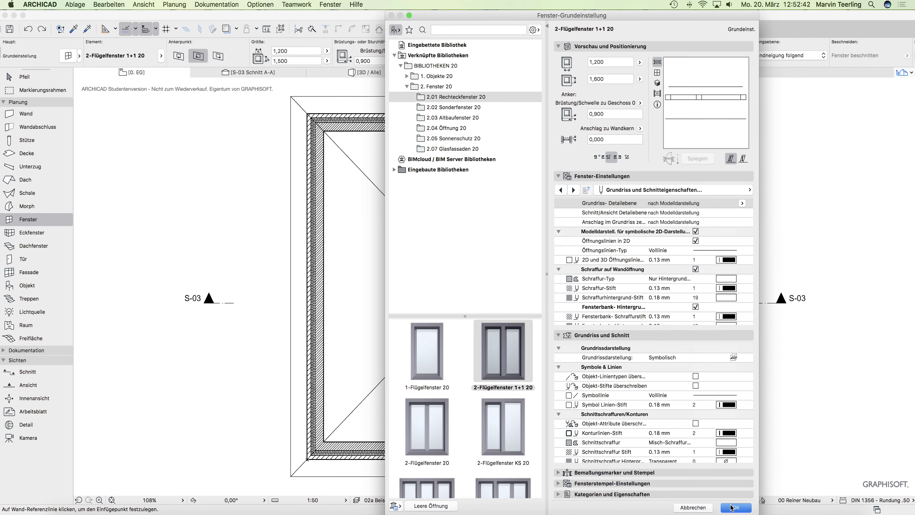
left_click(736, 507)
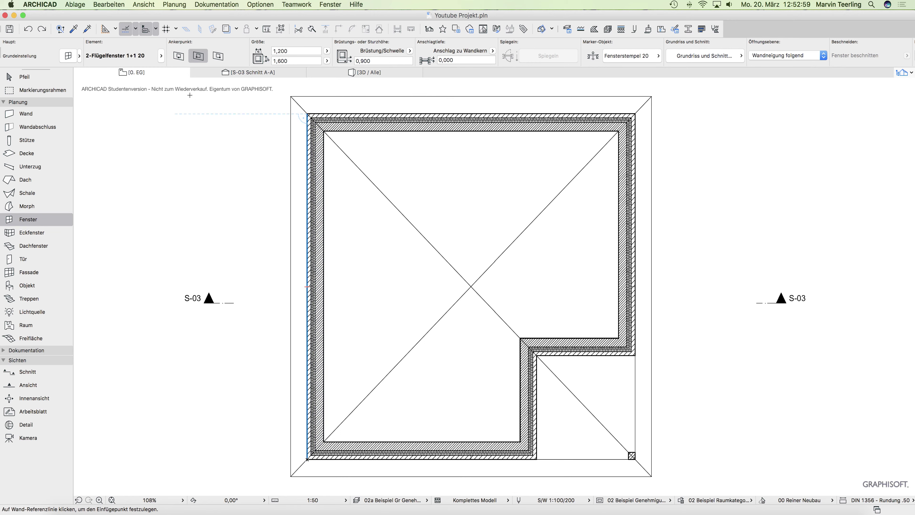
- Place the window by its centre anchor at the midpoint of the building's west wall in the floor plan, setting its opening side
left_click(179, 56)
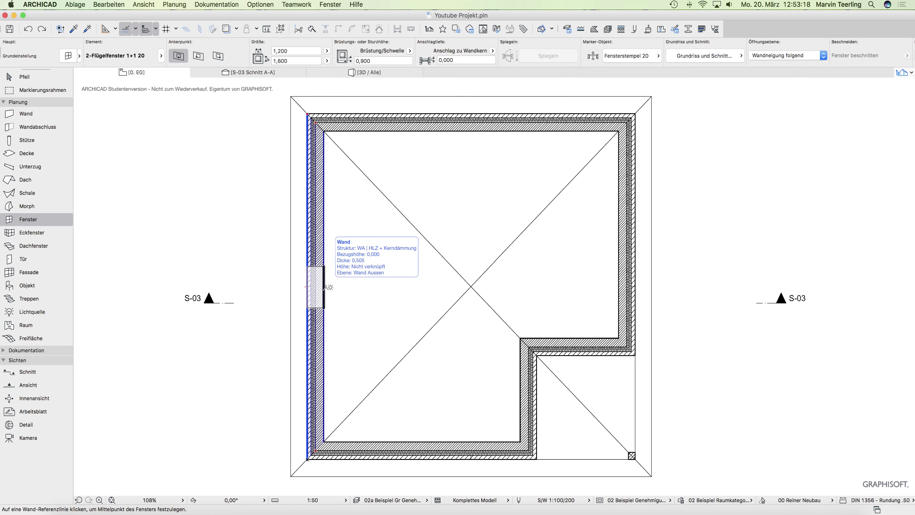
left_click(307, 286)
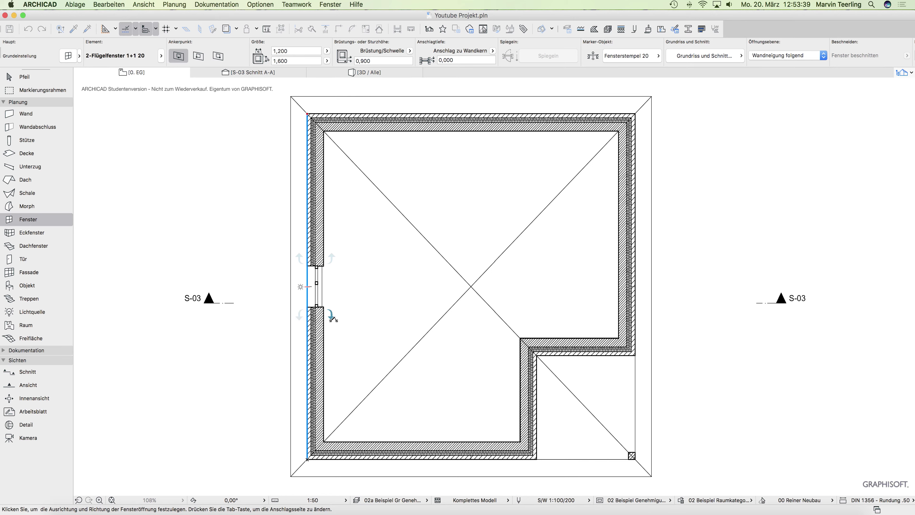
left_click(333, 319)
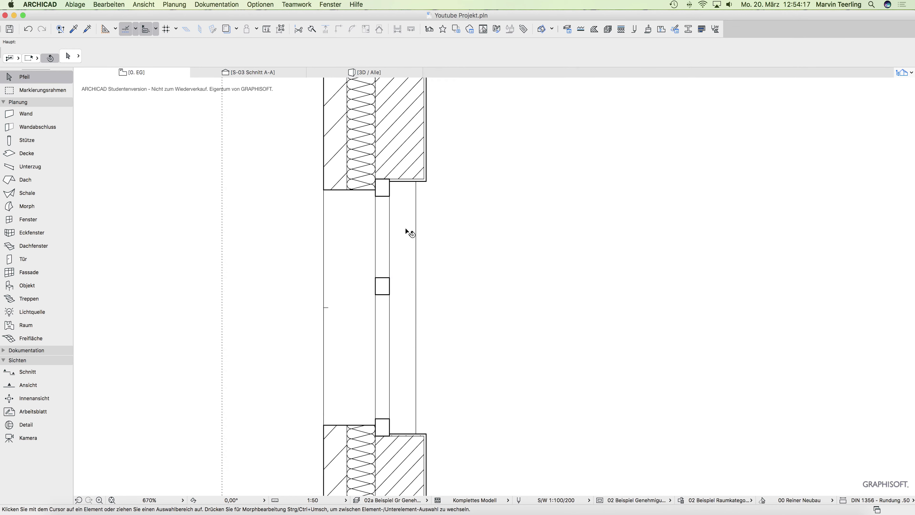
- Inspect the placed window in the 3D view and set its width to 2,000
left_click(367, 72)
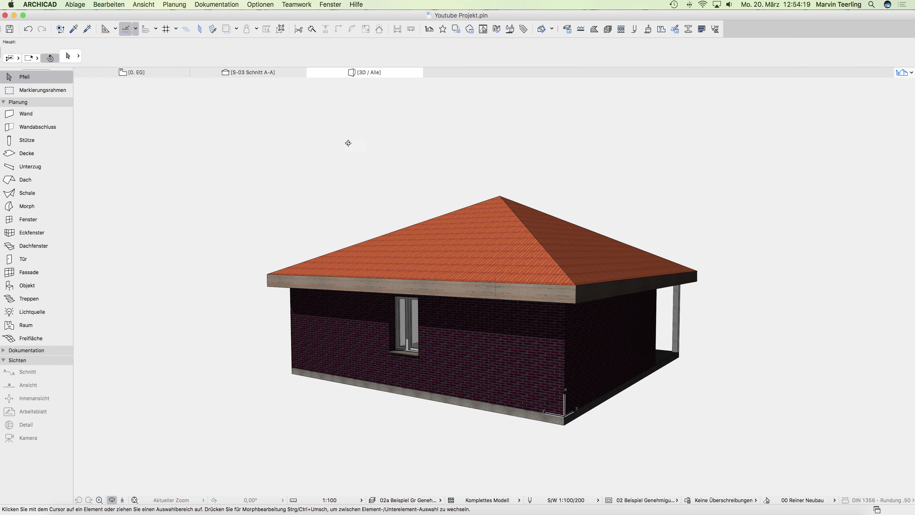
scroll(429, 294, "up", 10)
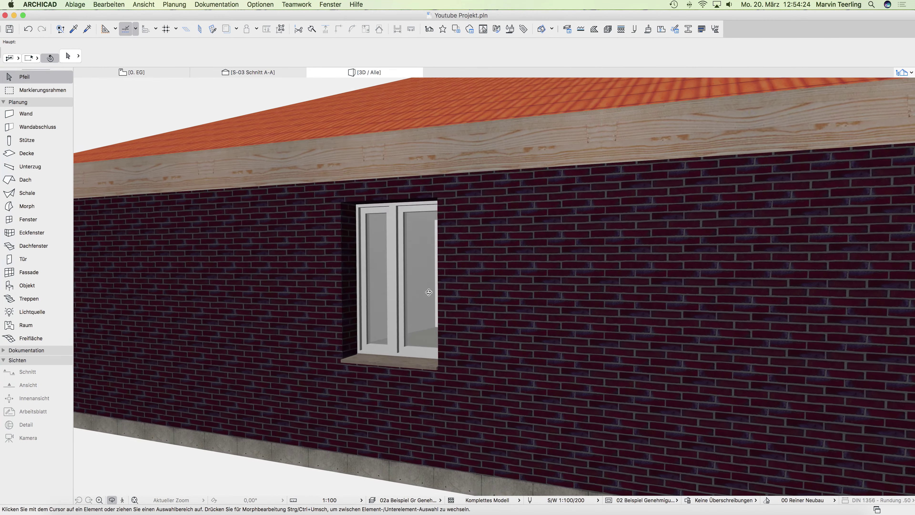
scroll(429, 293, "down", 3)
scroll(428, 303, "up", 6)
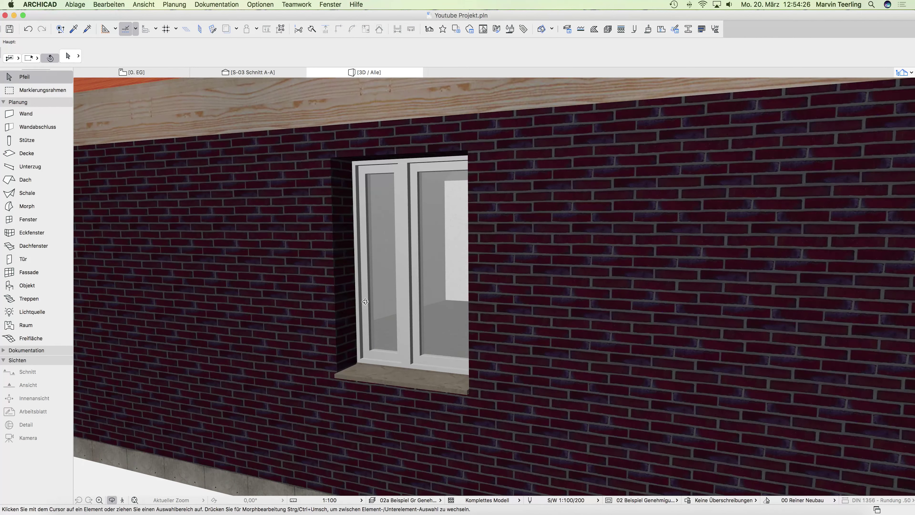
left_click(414, 332)
key("super+t")
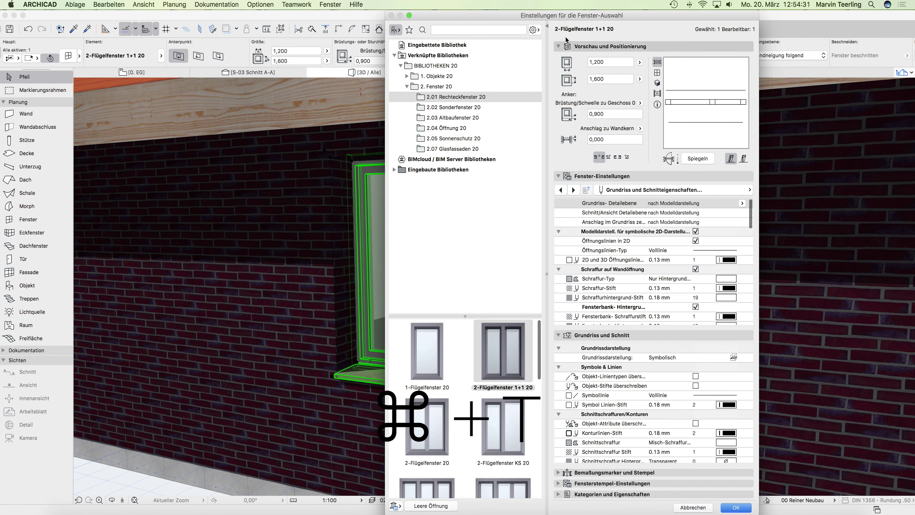
left_click_drag(551, 18, 642, 21)
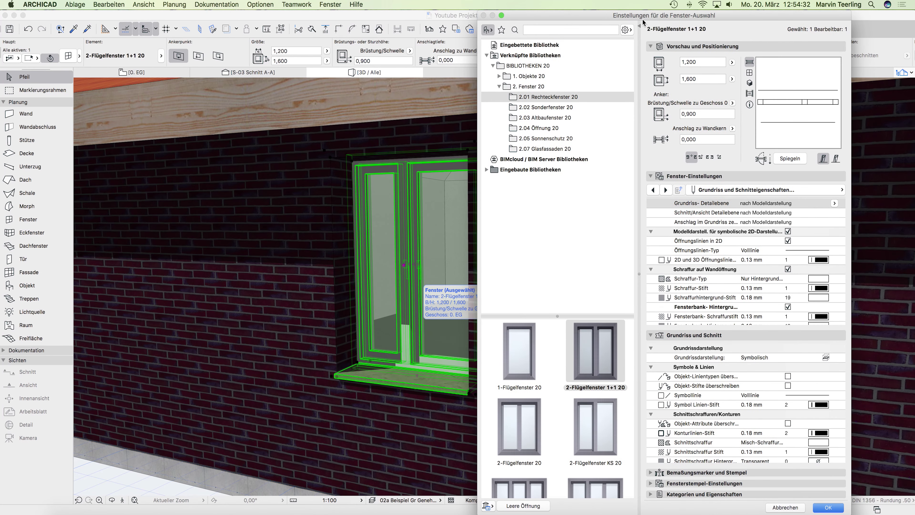
left_click(693, 62)
type("2")
key("Return")
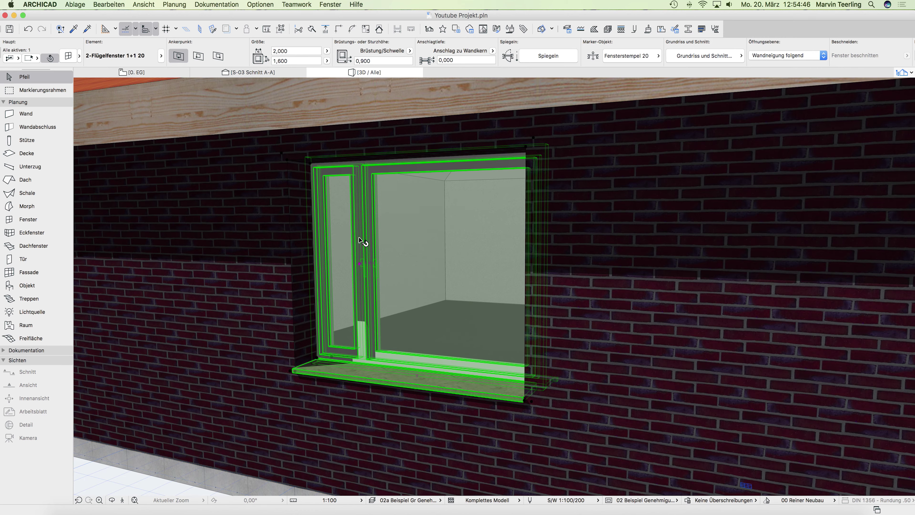
- Open the surface choices for the Fensterrahmen Oberfläche in the widened window's frame and sash Modelleigenschaften
key("super+t")
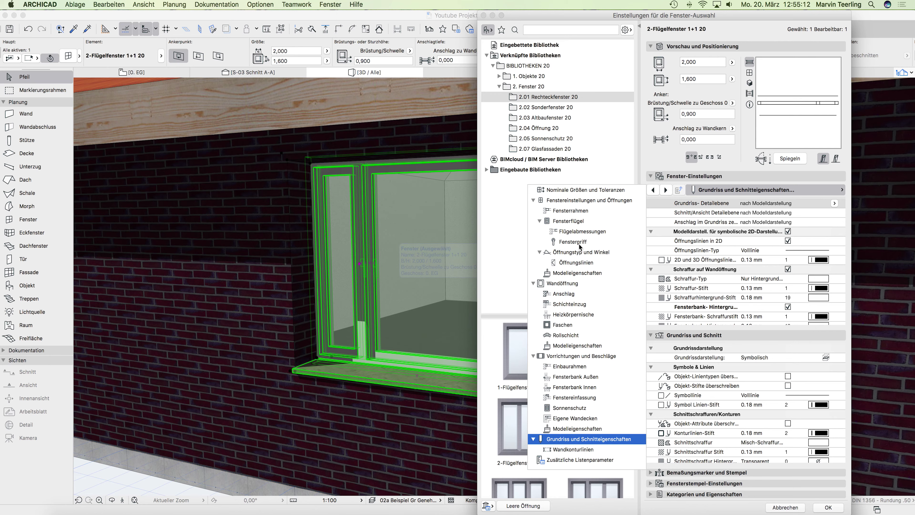
left_click(580, 274)
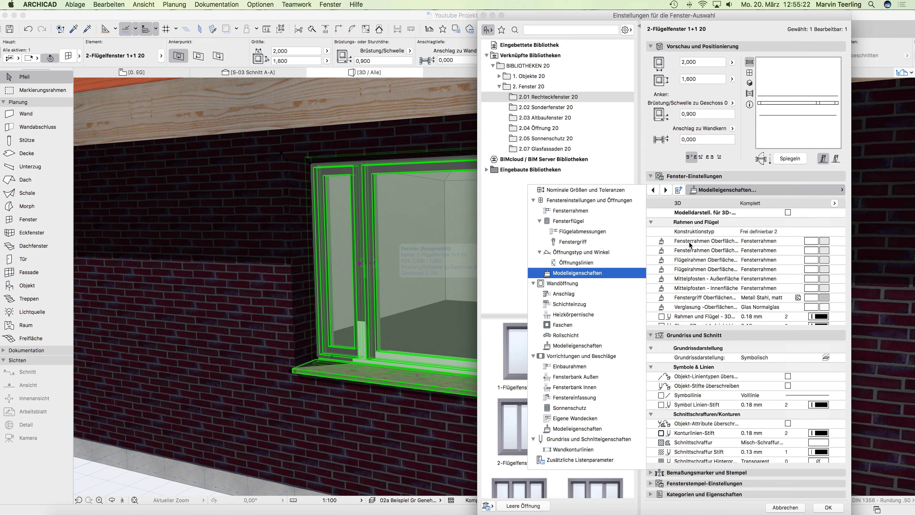
left_click(826, 241)
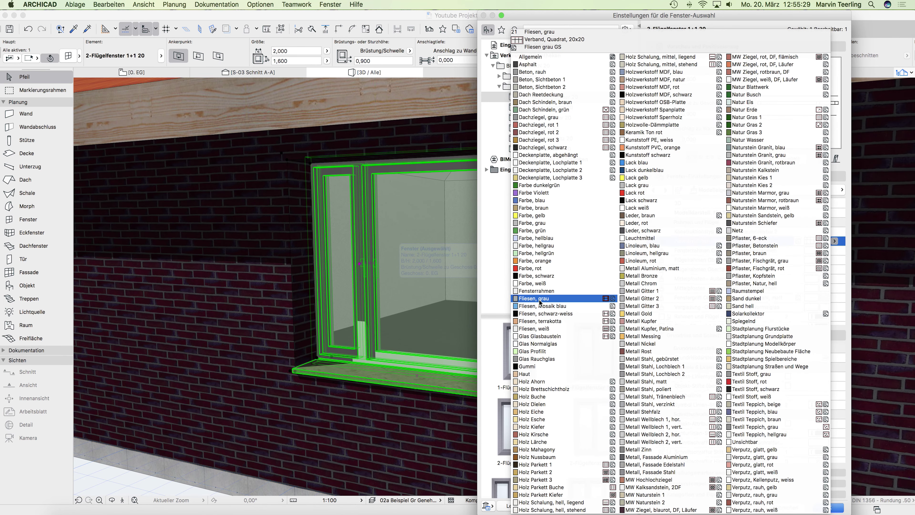